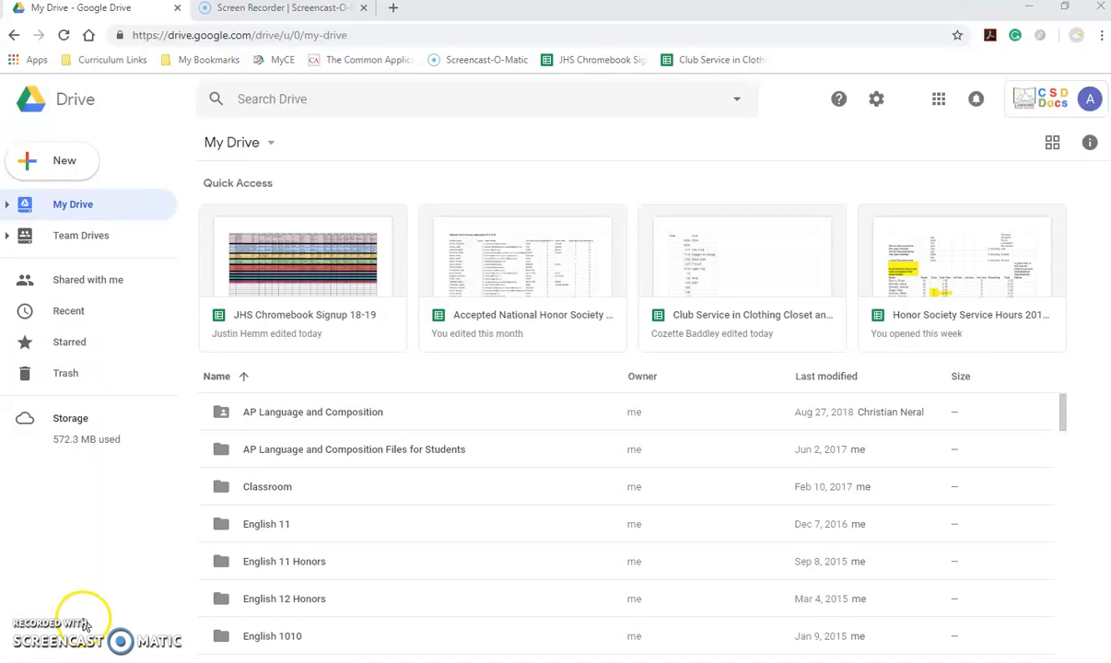
# Create a new blank Google Docs document from the New menu in My Drive.
pyautogui.click(28, 160)
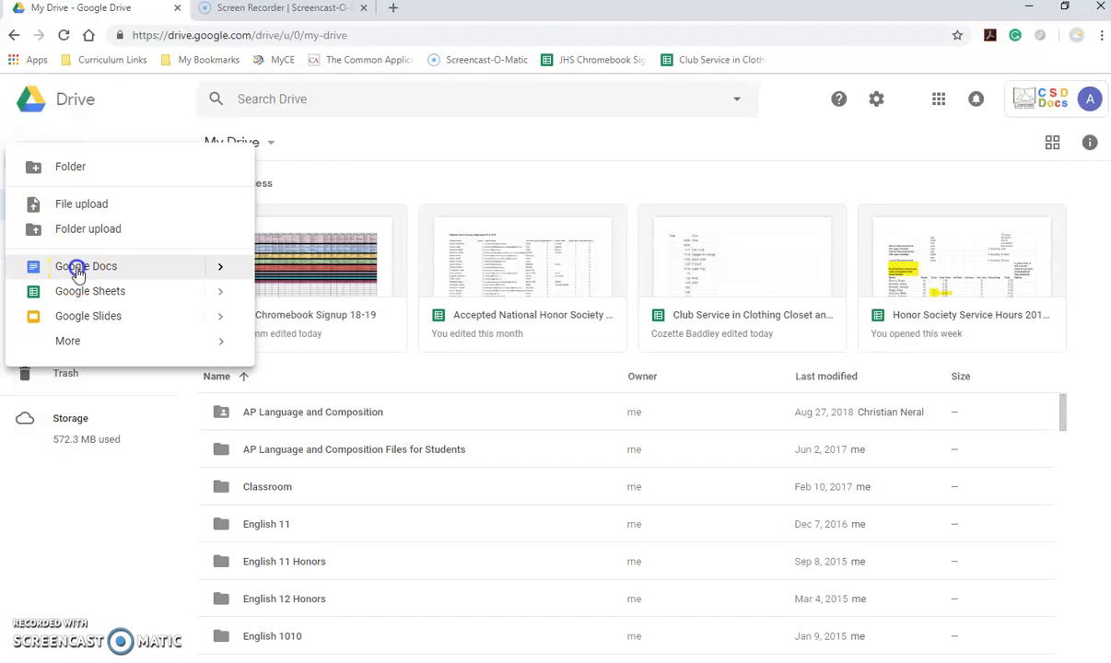
pyautogui.click(78, 273)
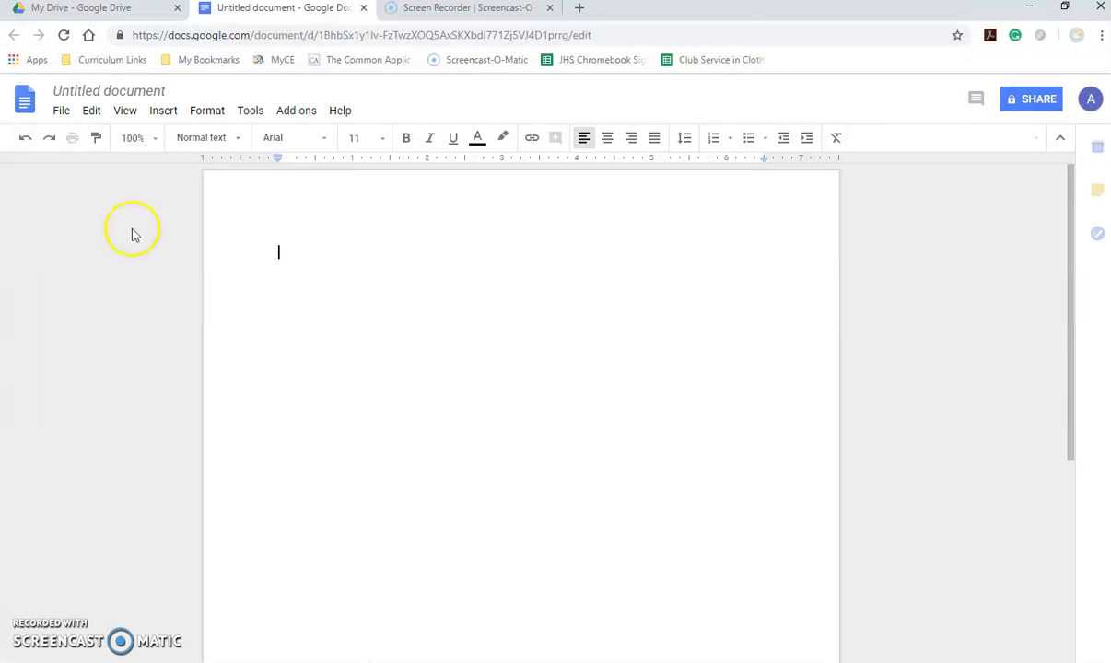
# Rename the untitled document to 'MLA Template', then open the File menu.
pyautogui.click(152, 91)
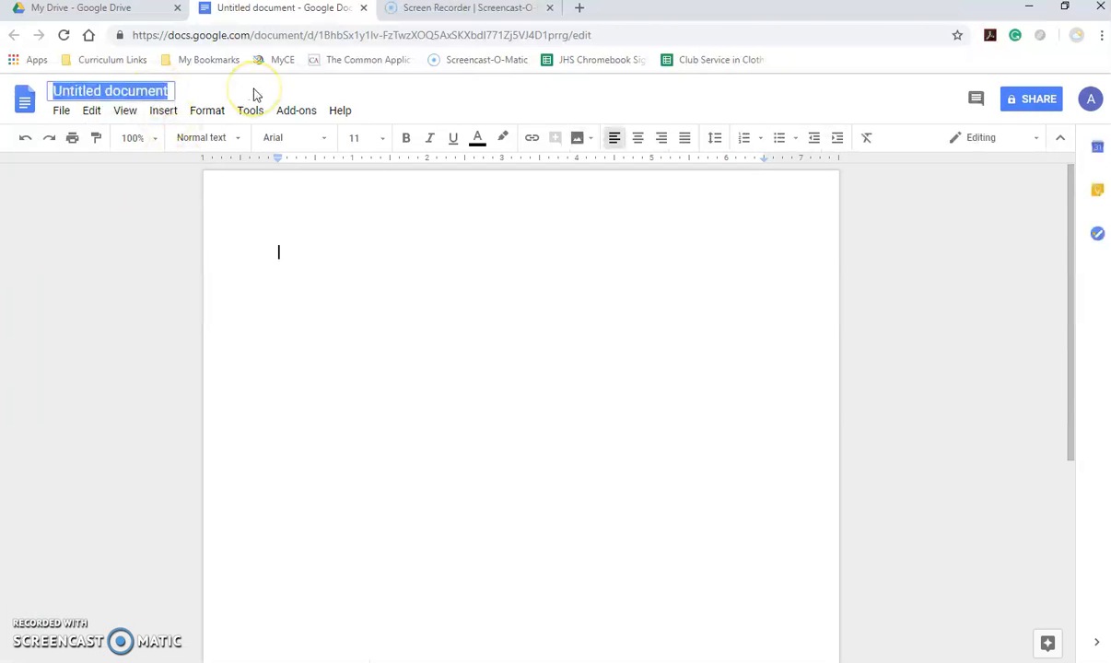
pyautogui.write('ML')
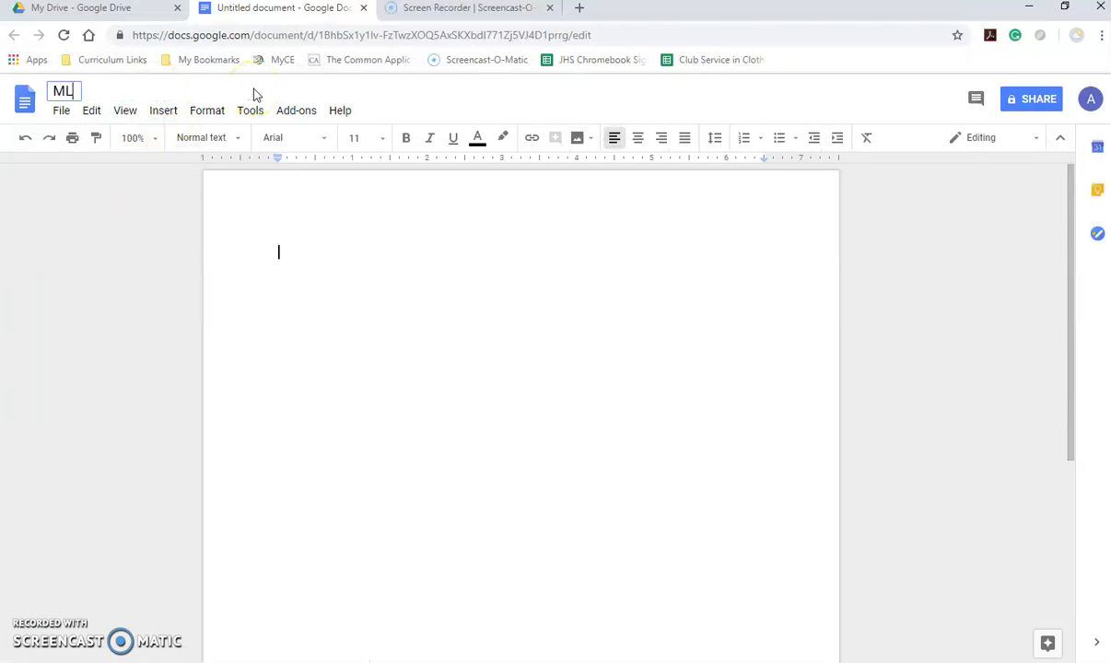
pyautogui.write('A Template')
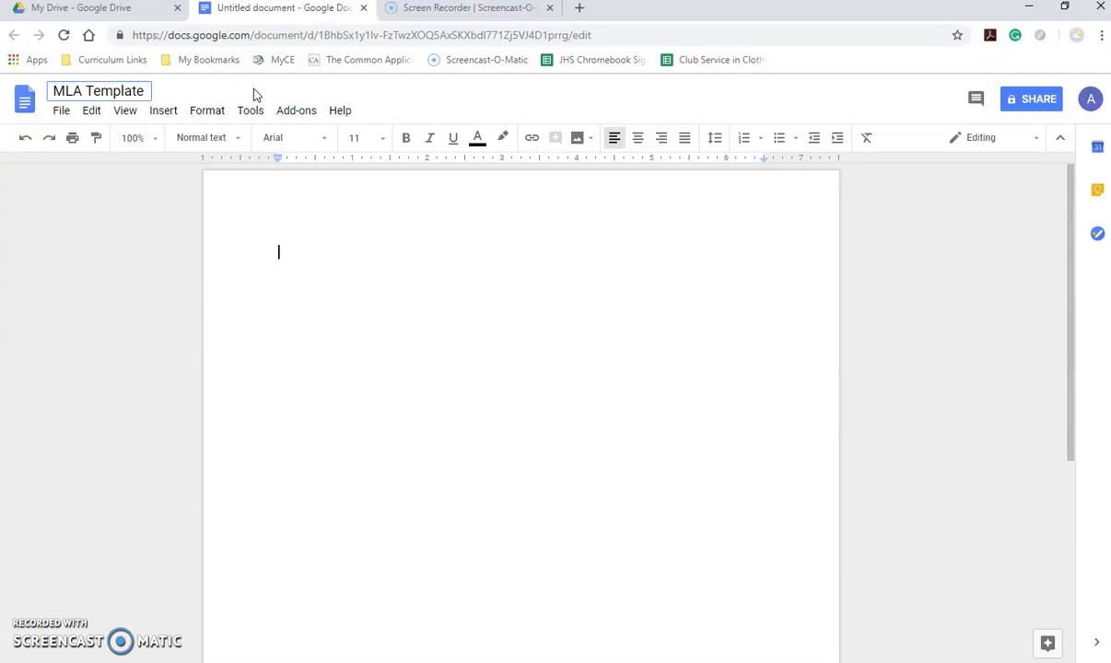
pyautogui.click(290, 229)
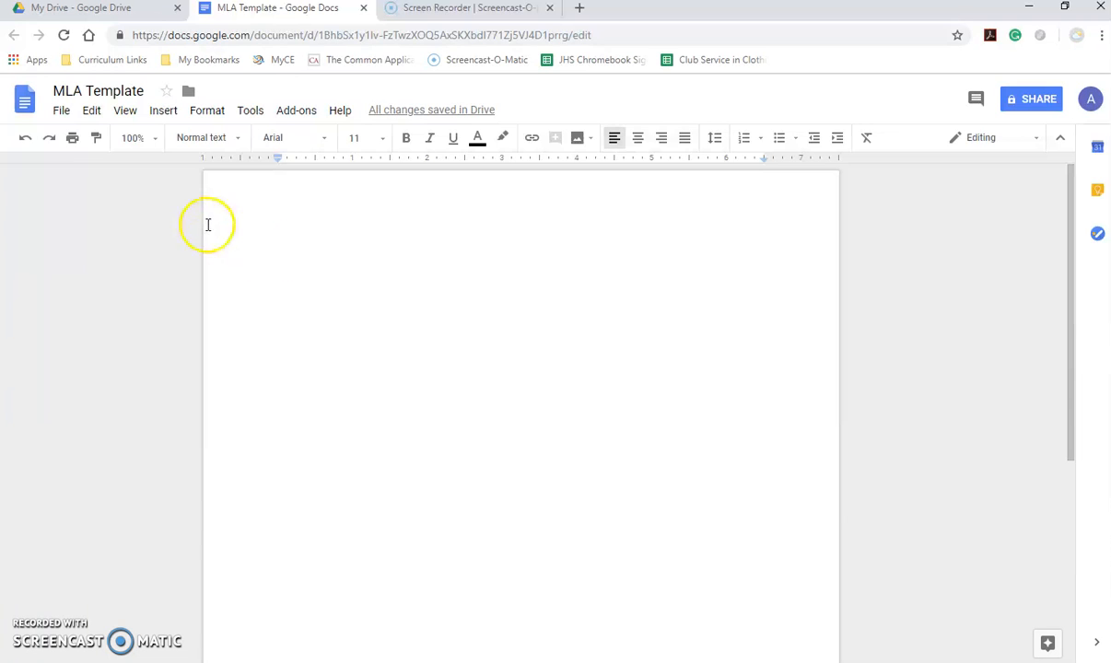
pyautogui.click(62, 110)
pyautogui.click(97, 212)
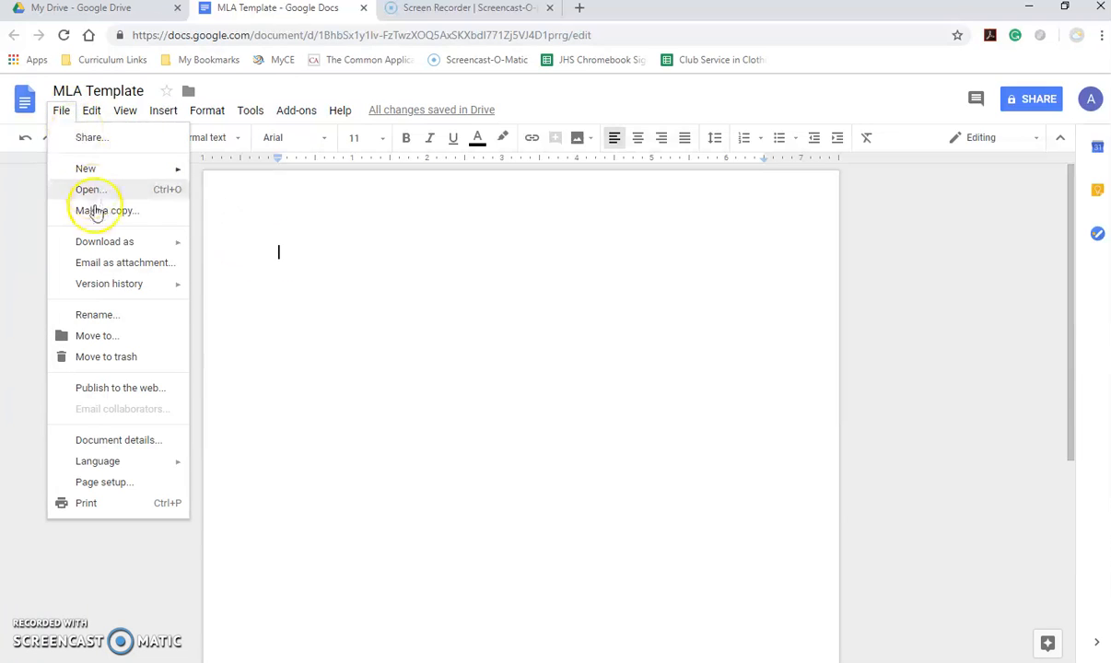
# Dismiss the File menu without choosing anything, returning to the blank page.
pyautogui.click(330, 256)
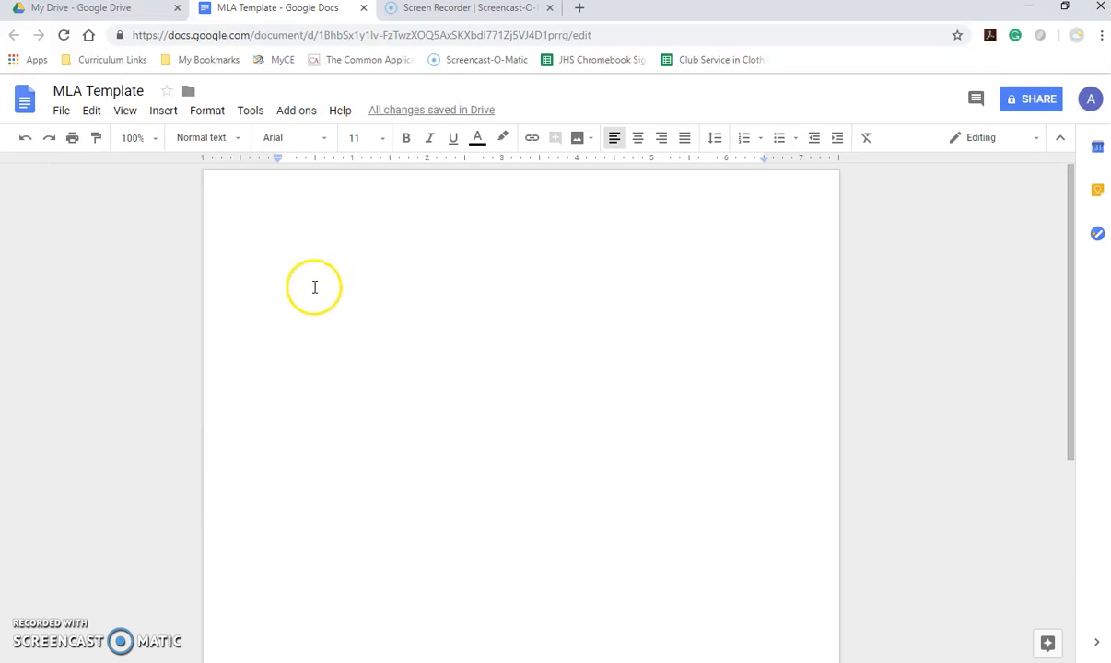
# Insert a page number at the top right of the header via Insert > Header & page number.
pyautogui.click(172, 120)
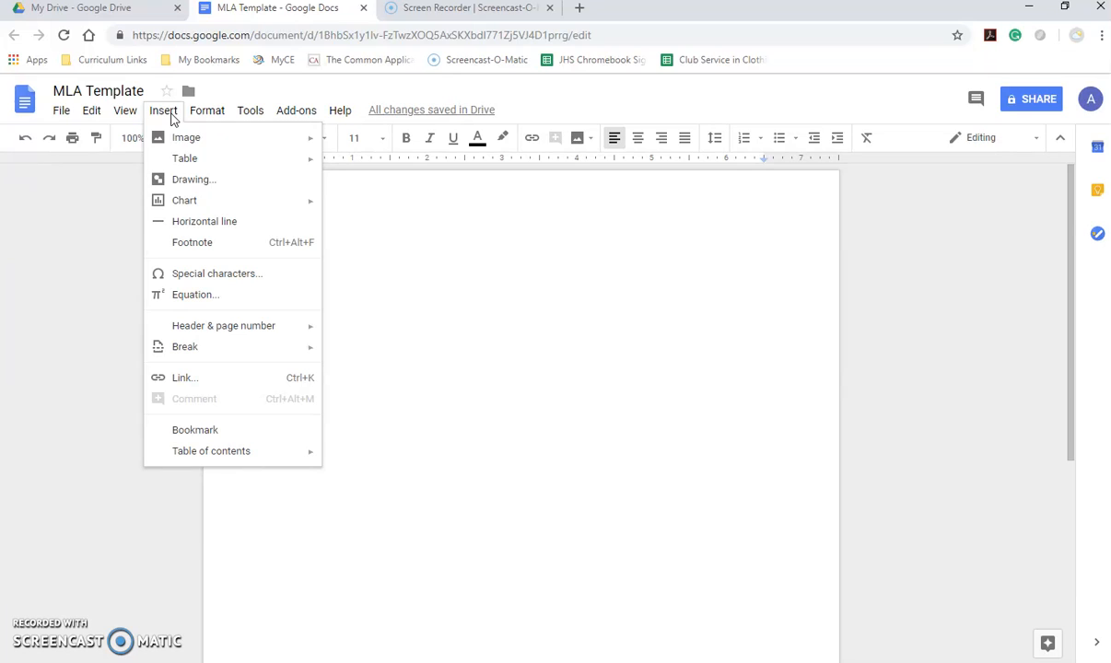
pyautogui.moveTo(196, 329)
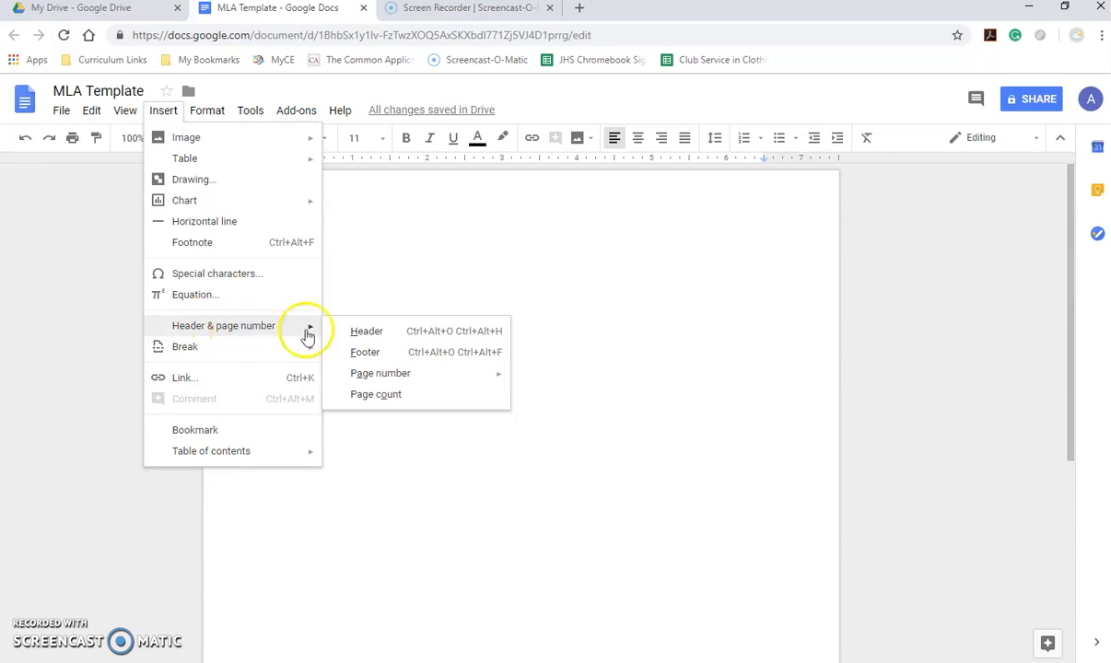
pyautogui.moveTo(380, 385)
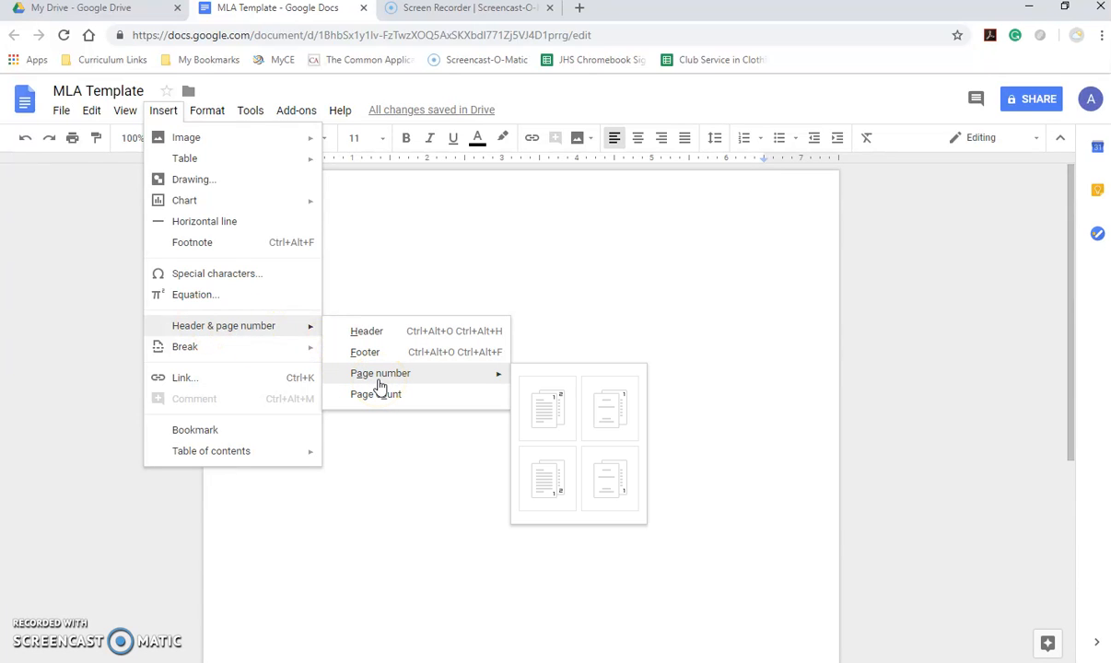
pyautogui.click(542, 413)
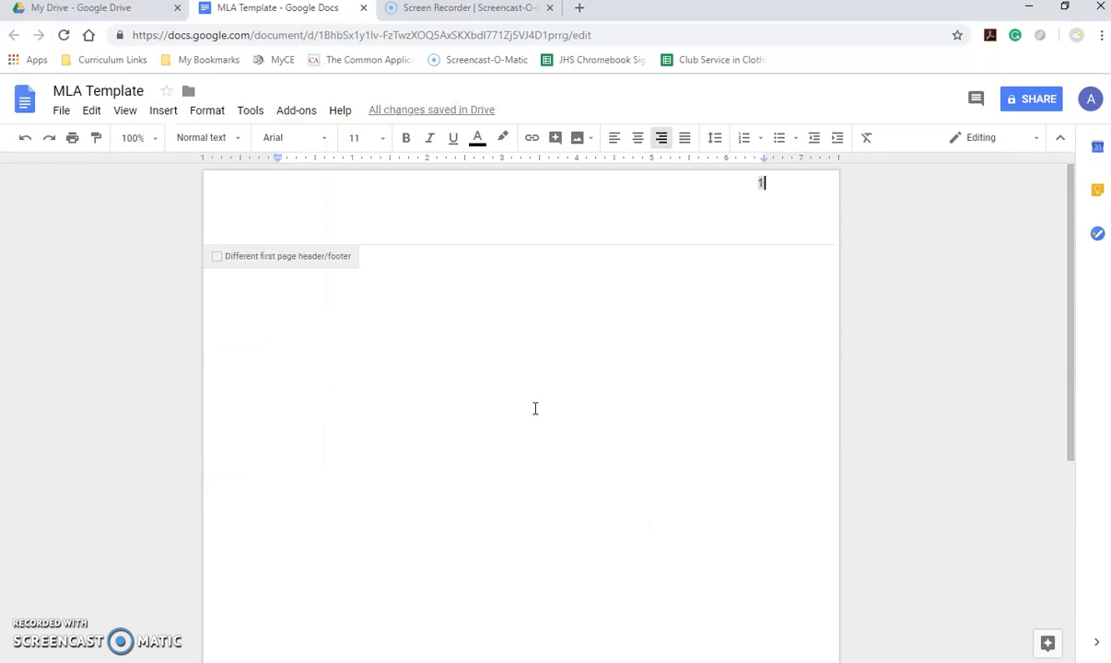
# Type the author's last name before the header page number and format the header Times New Roman 12.
pyautogui.click(755, 184)
pyautogui.write('Stone')
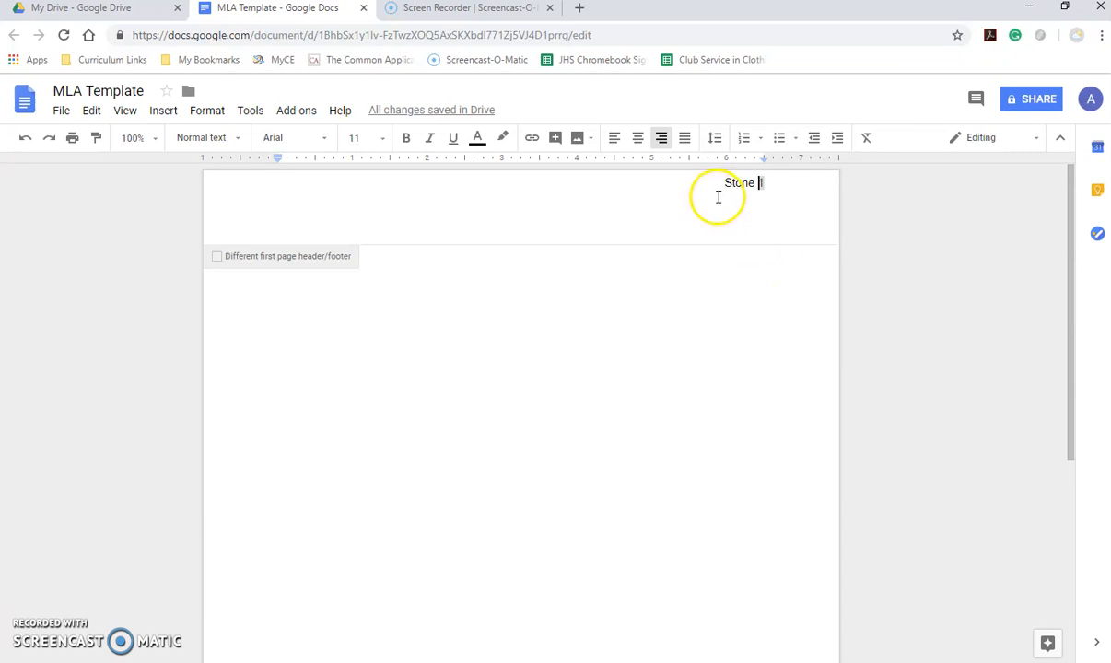
pyautogui.moveTo(719, 184); pyautogui.dragTo(795, 183)
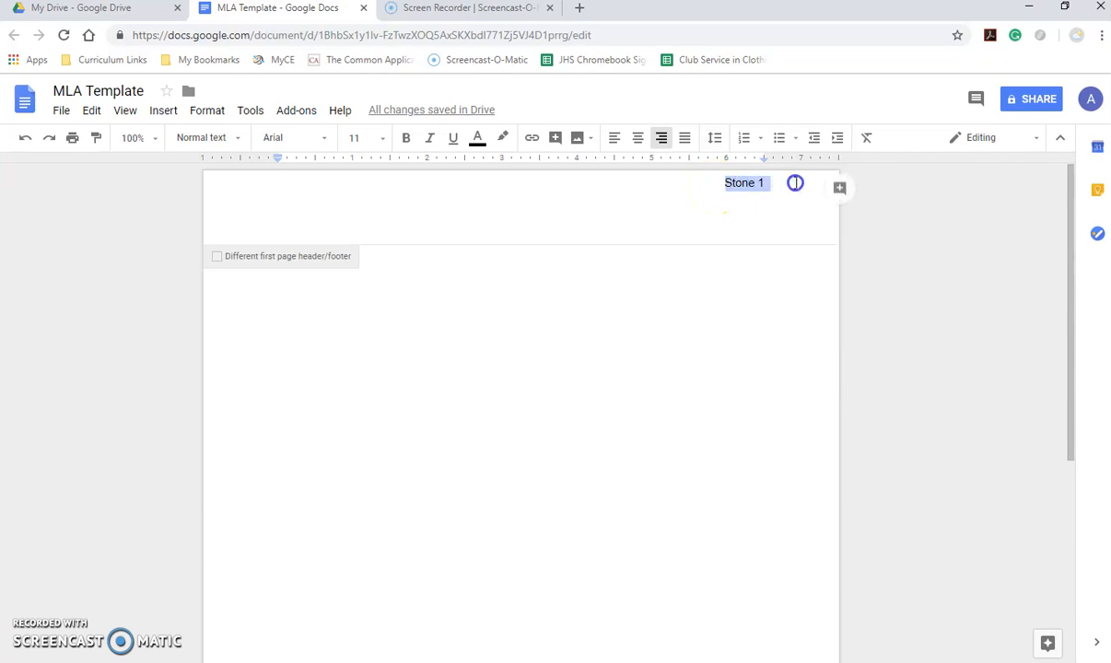
pyautogui.click(381, 137)
pyautogui.click(360, 249)
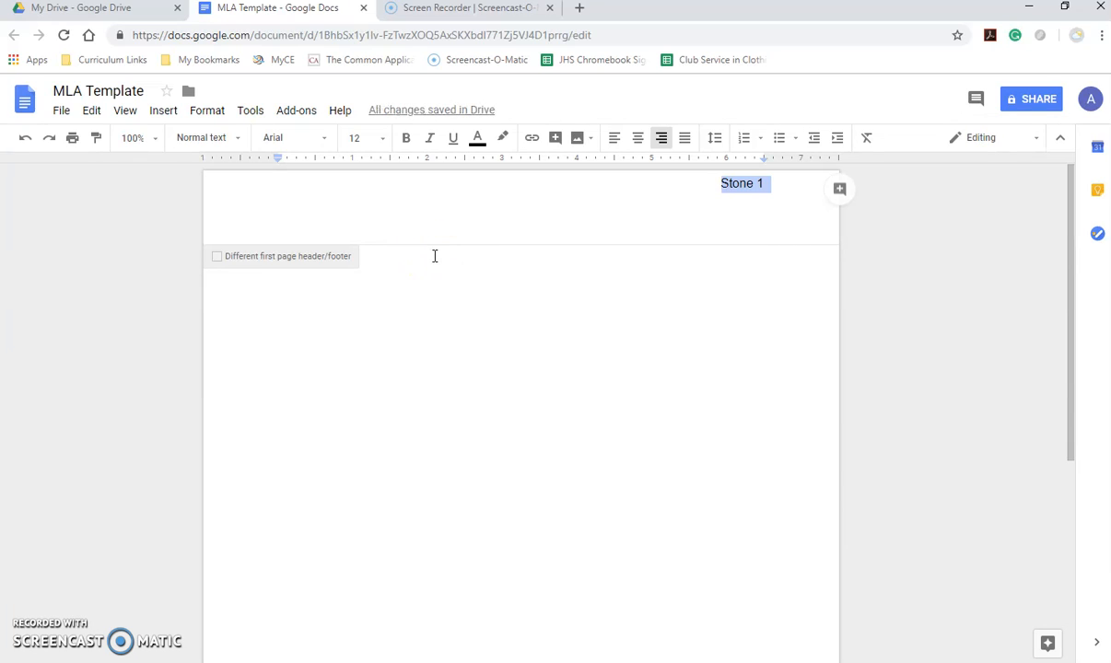
pyautogui.click(328, 139)
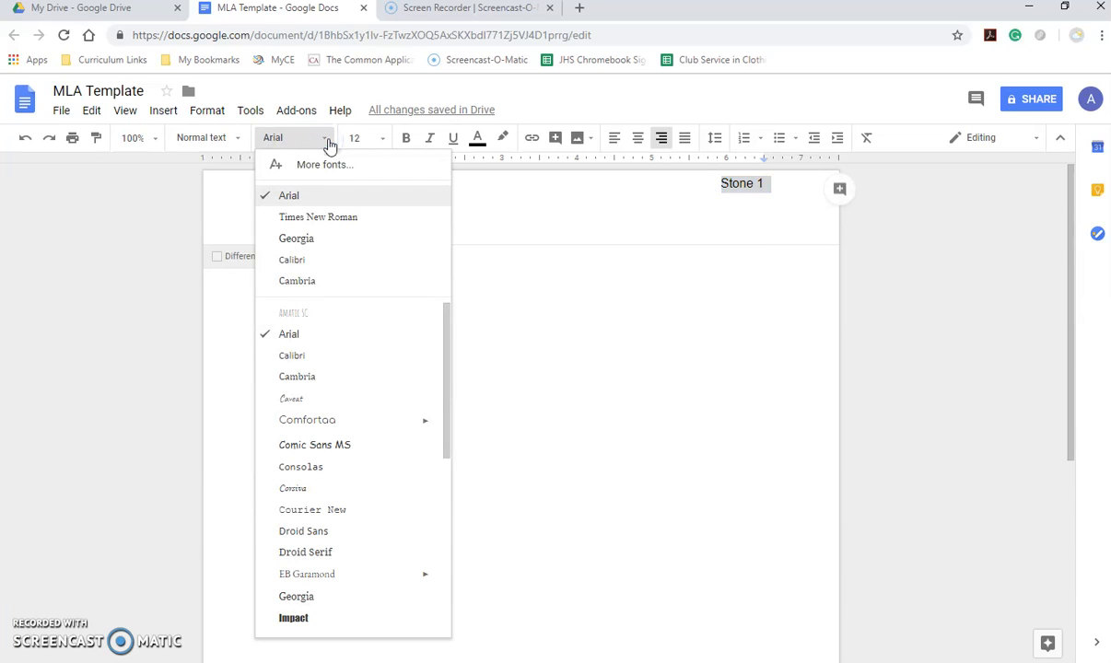
pyautogui.click(327, 216)
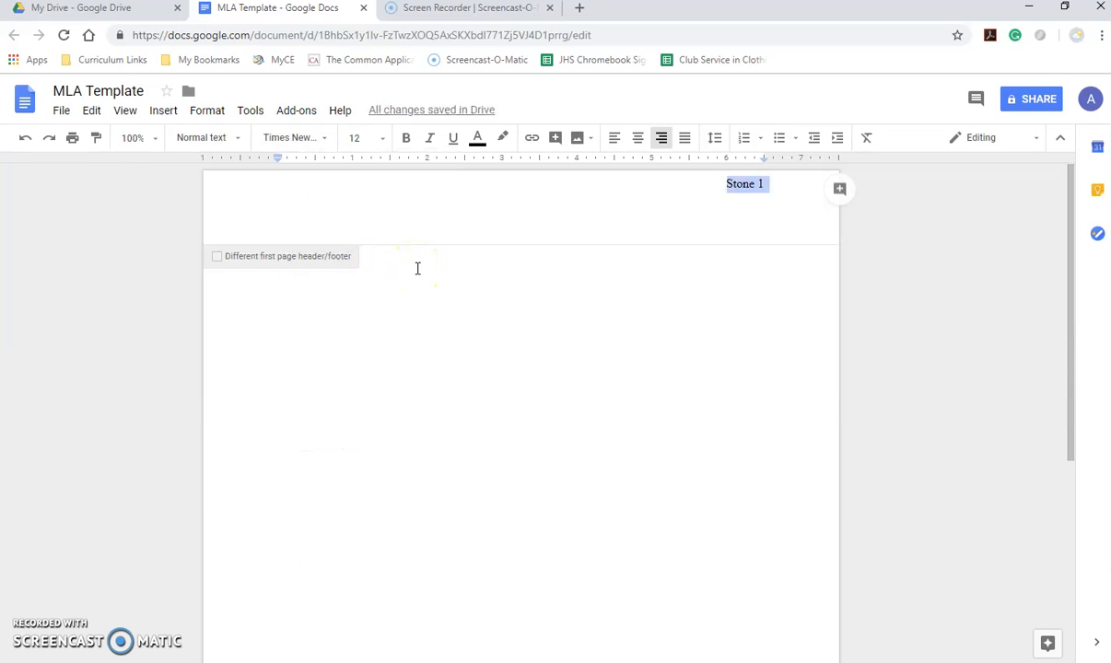
pyautogui.click(417, 268)
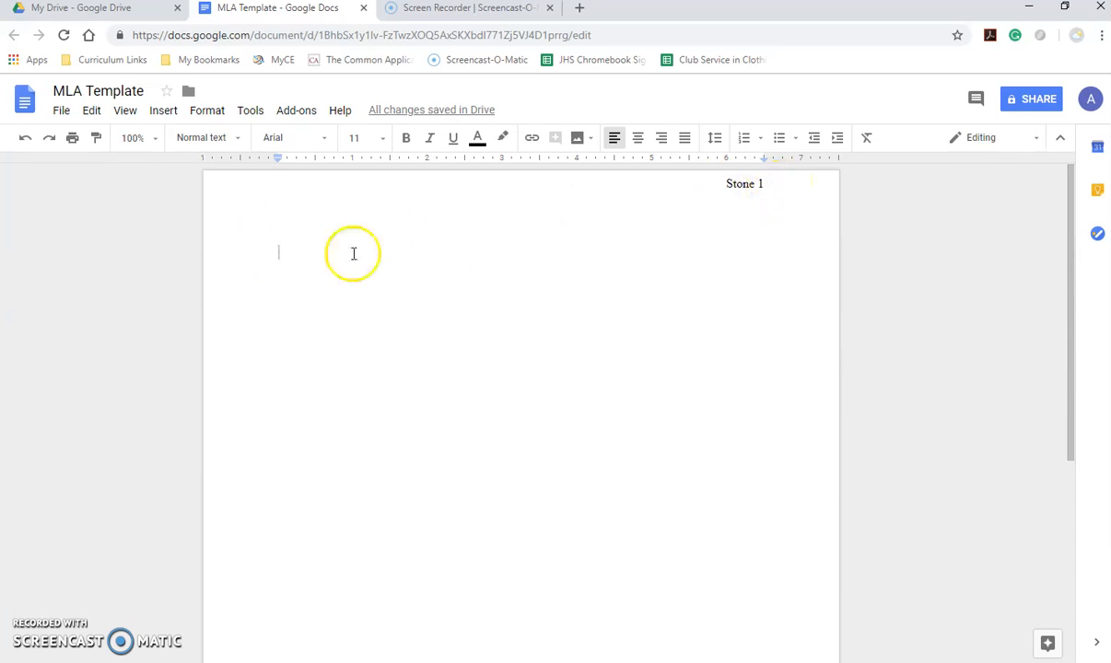
# Set the body font to Times New Roman, size 12, with double line spacing.
pyautogui.click(324, 142)
pyautogui.click(306, 195)
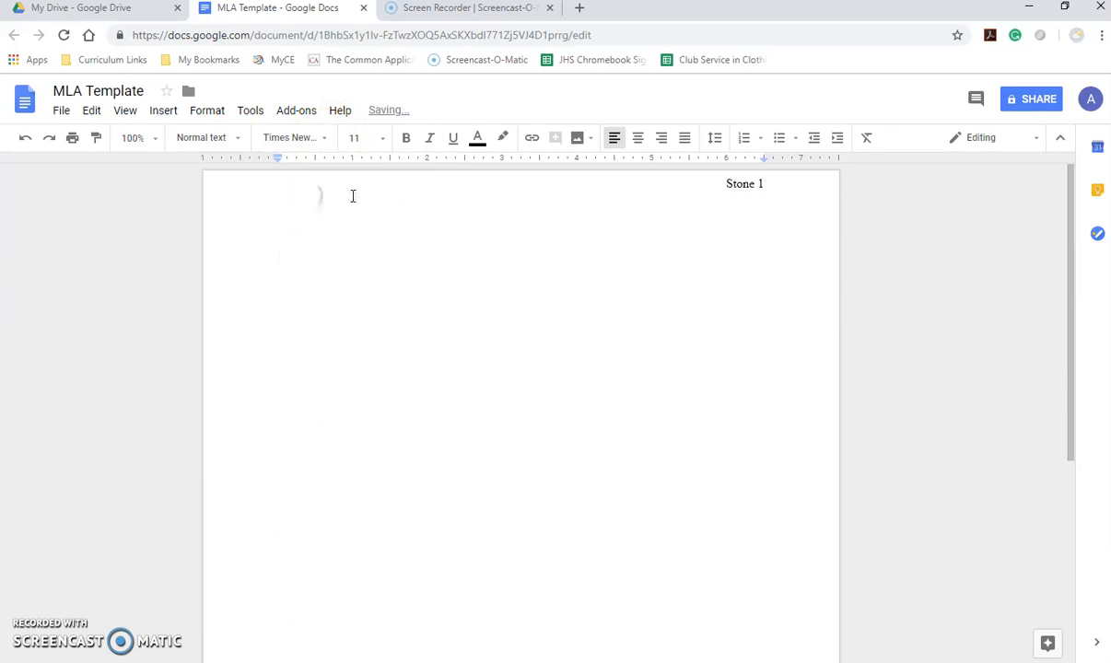
pyautogui.click(383, 140)
pyautogui.click(356, 250)
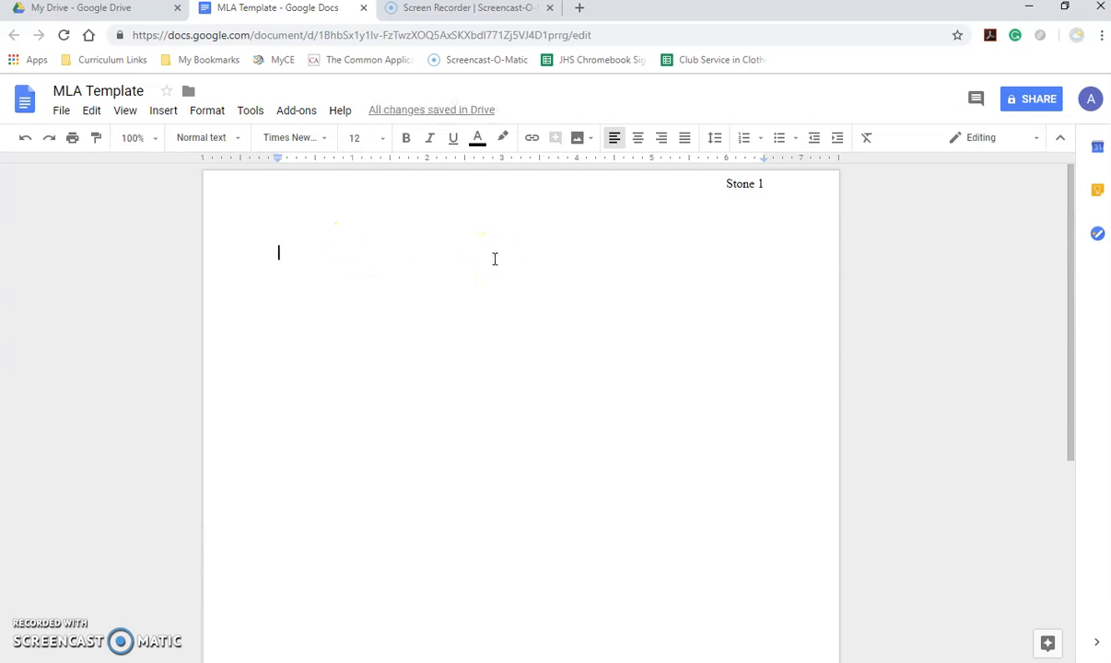
pyautogui.click(715, 138)
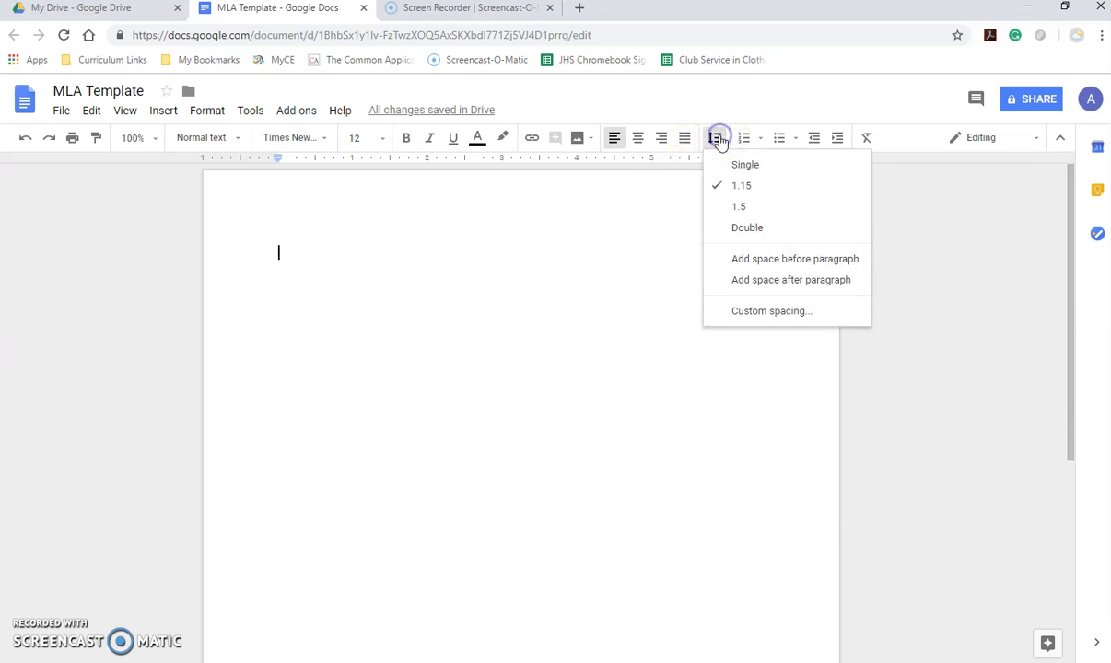
pyautogui.click(744, 229)
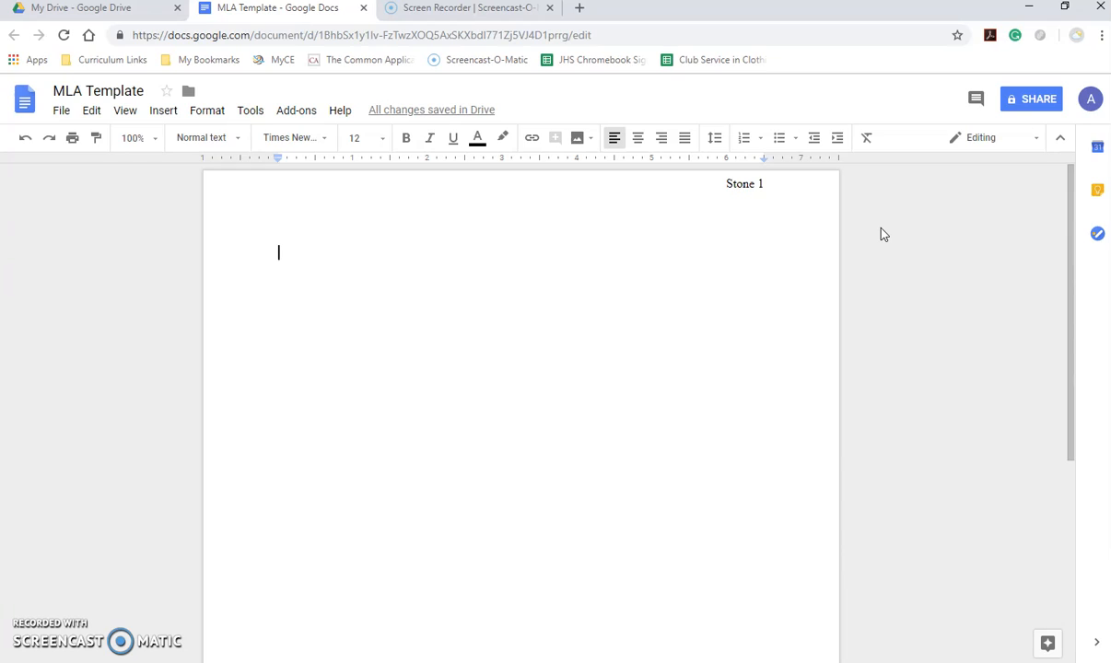
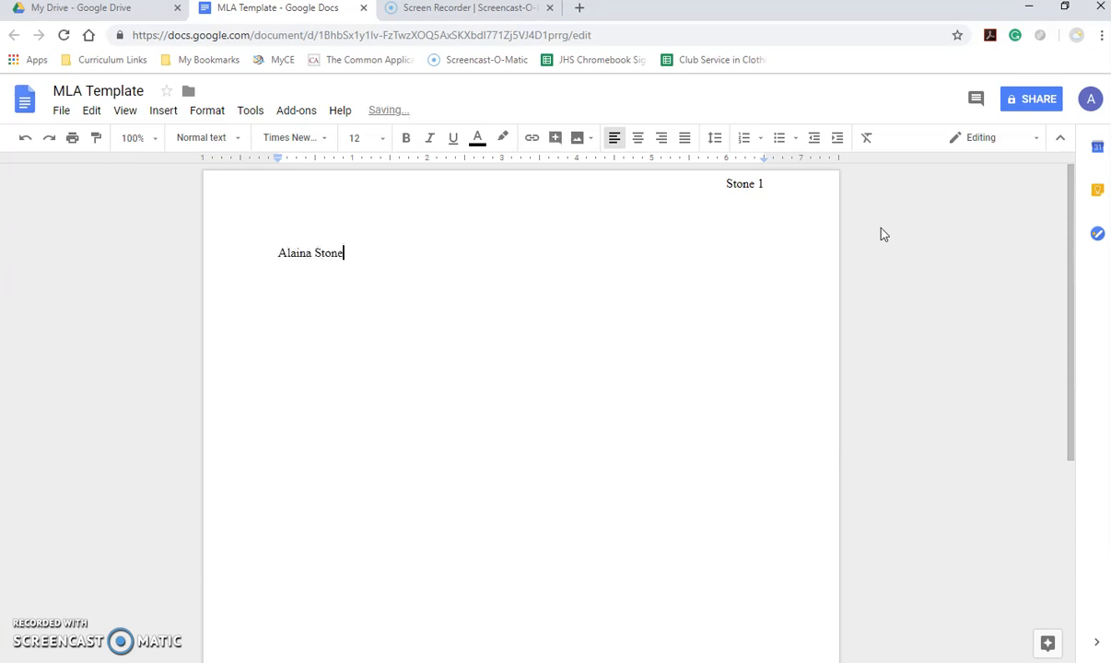
# Type the student's name, teacher's name, 'AP Language and Composition Period 1', '15 October 2018' and 'Title Goes Here' on separate lines.
pyautogui.press('Return')
pyautogui.write('Miss Stone')
pyautogui.press('Return')
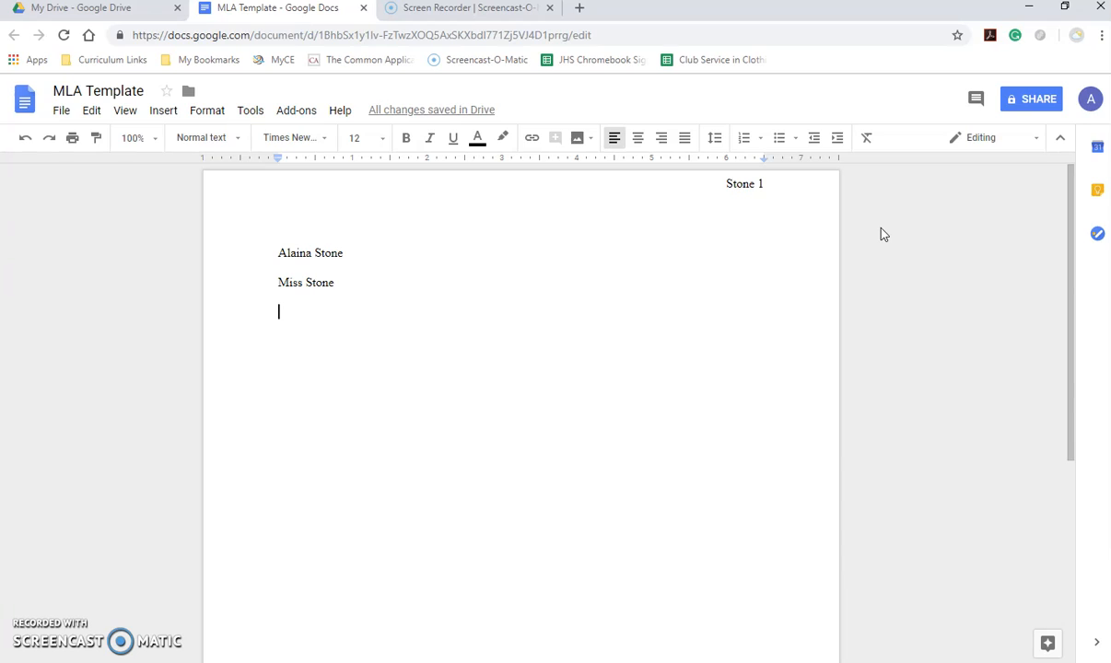
pyautogui.write('A')
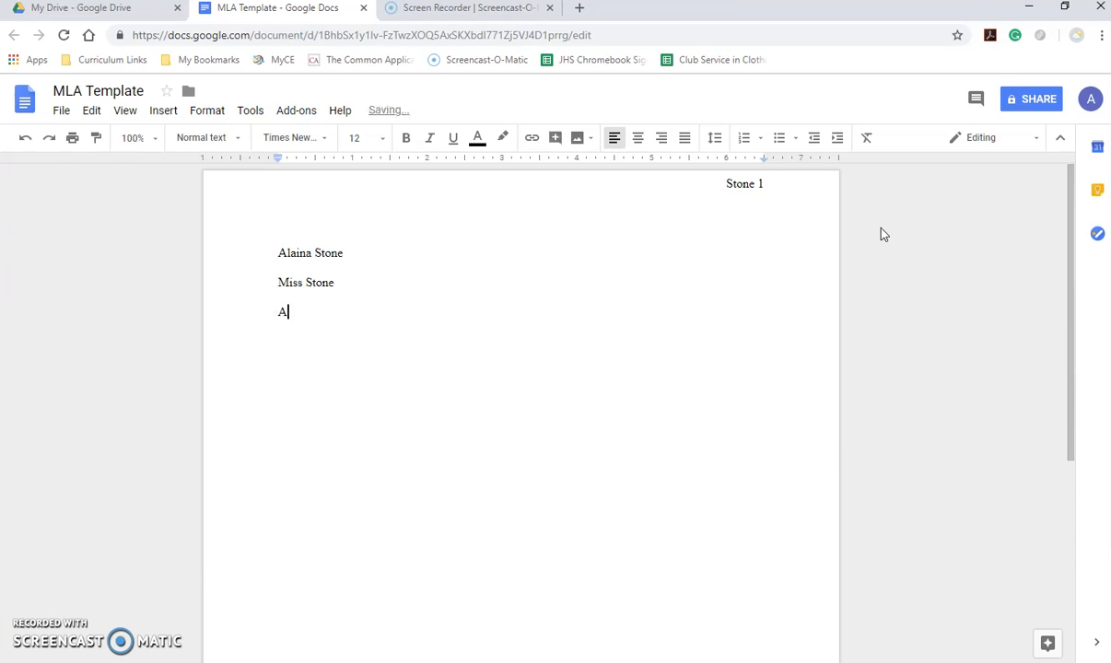
pyautogui.write('P Language and Compo')
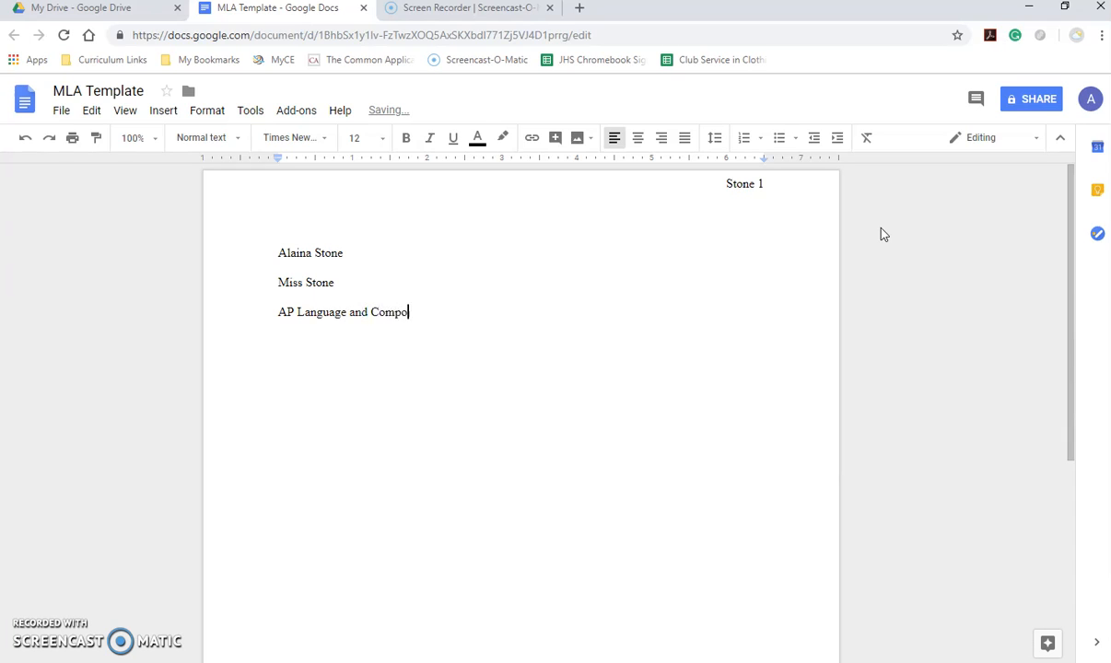
pyautogui.write('sition Period 1')
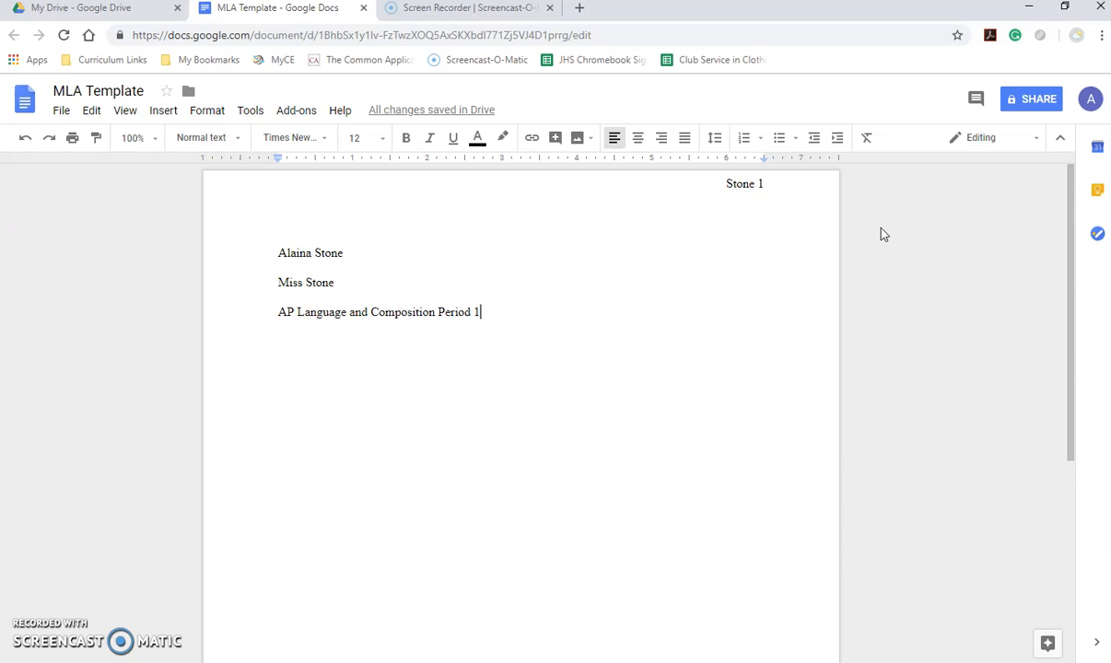
pyautogui.press('Return')
pyautogui.write('15 O')
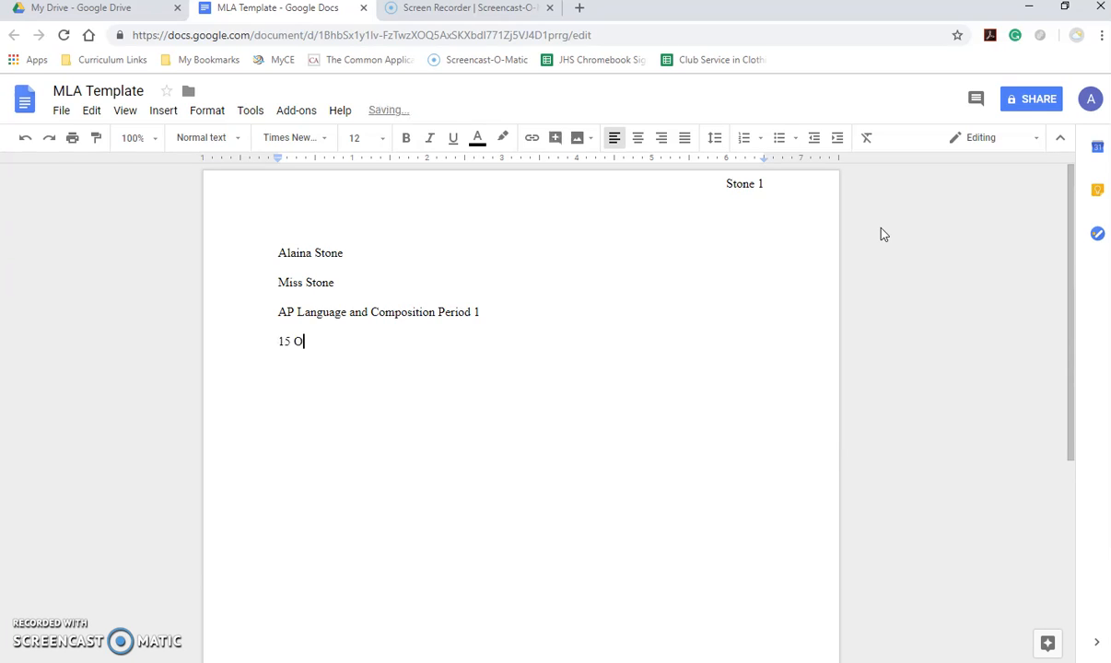
pyautogui.write('ctober 2018')
pyautogui.press('Return')
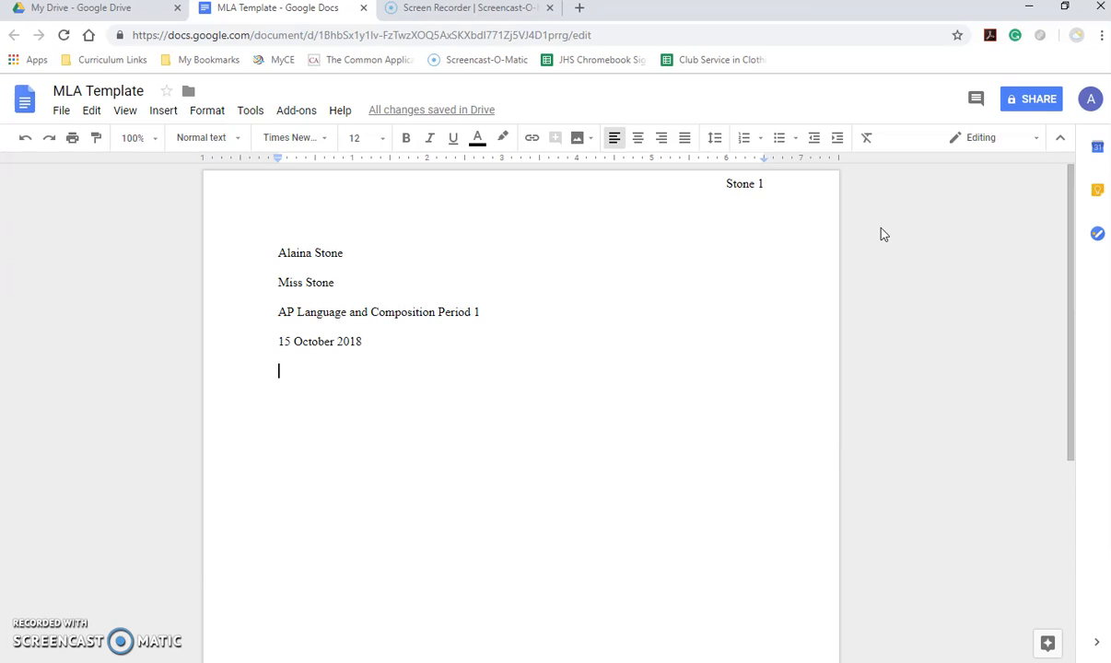
pyautogui.write('Title Go')
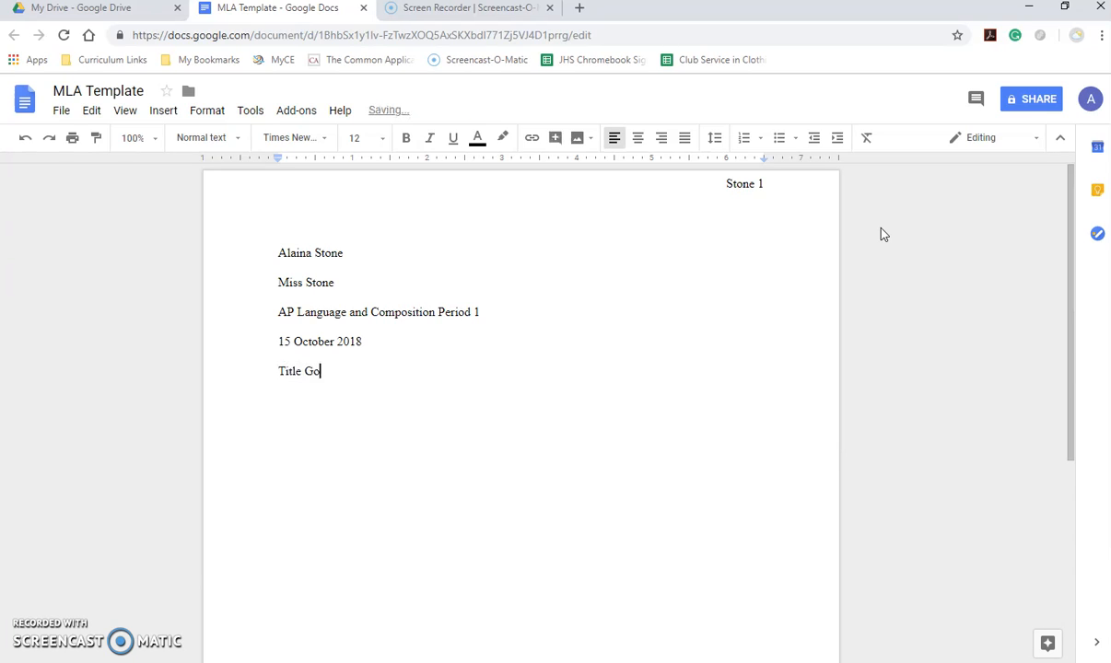
pyautogui.write('es Here')
pyautogui.press('Return')
# Center the title, append ': Do not bold, underline, make bigger, etc.', and start a left-aligned line below.
pyautogui.moveTo(273, 369); pyautogui.dragTo(357, 370)
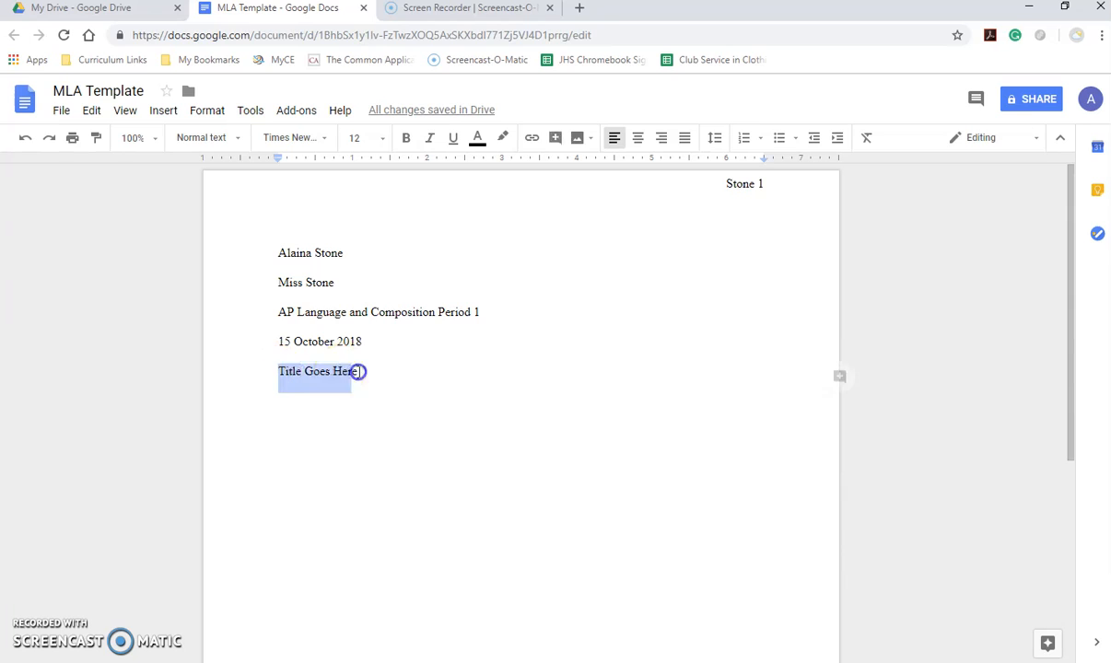
pyautogui.click(637, 139)
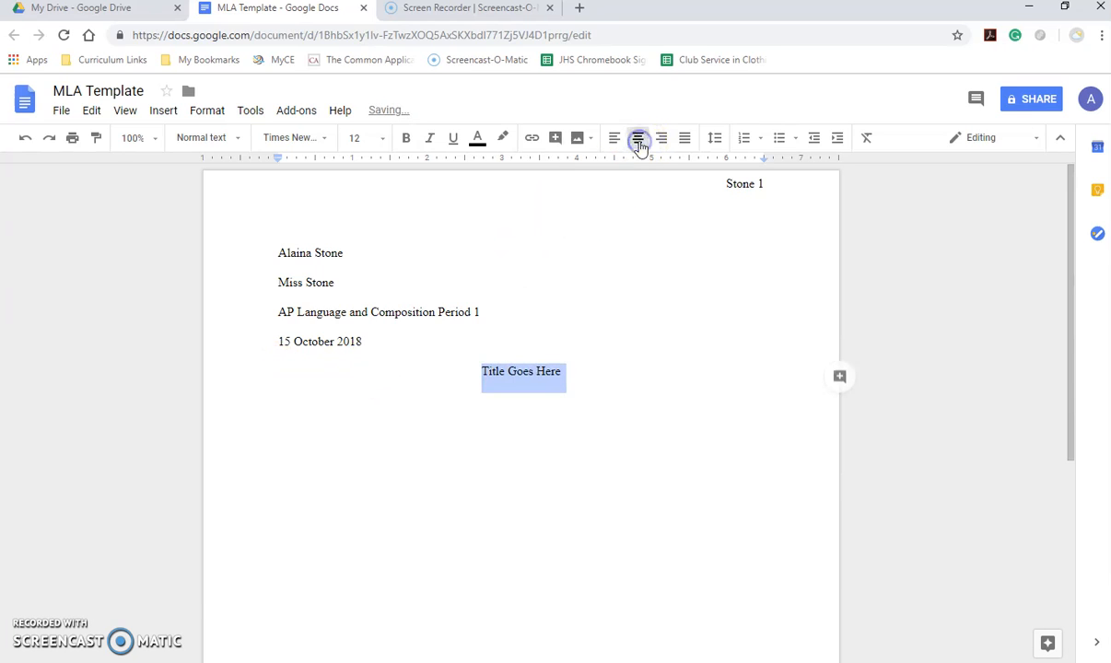
pyautogui.click(587, 373)
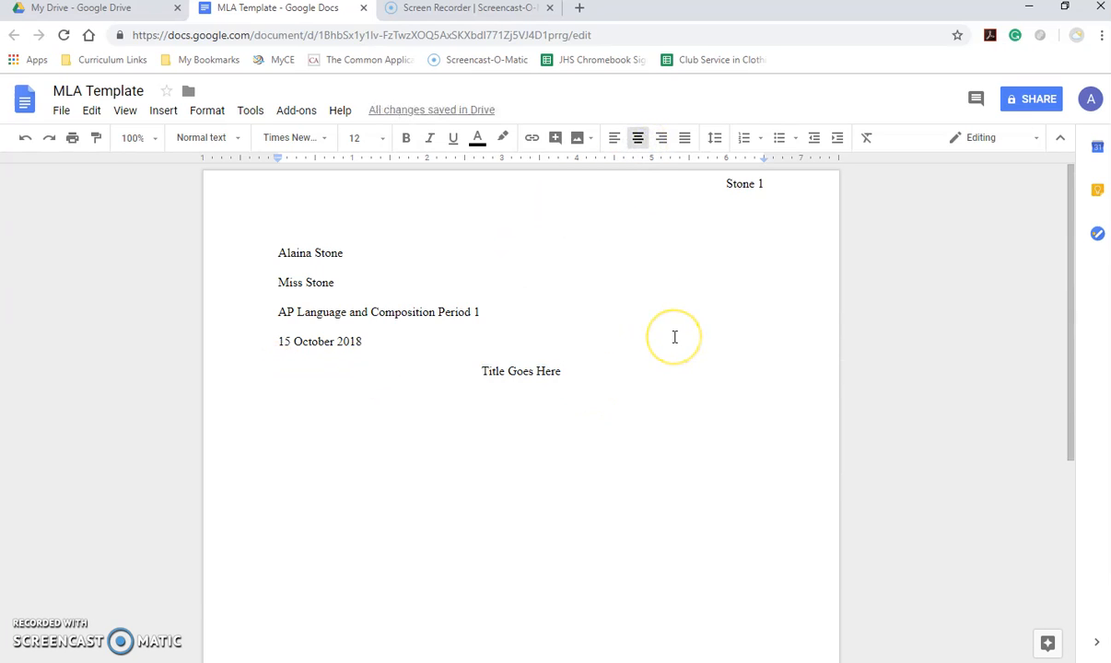
pyautogui.write(':')
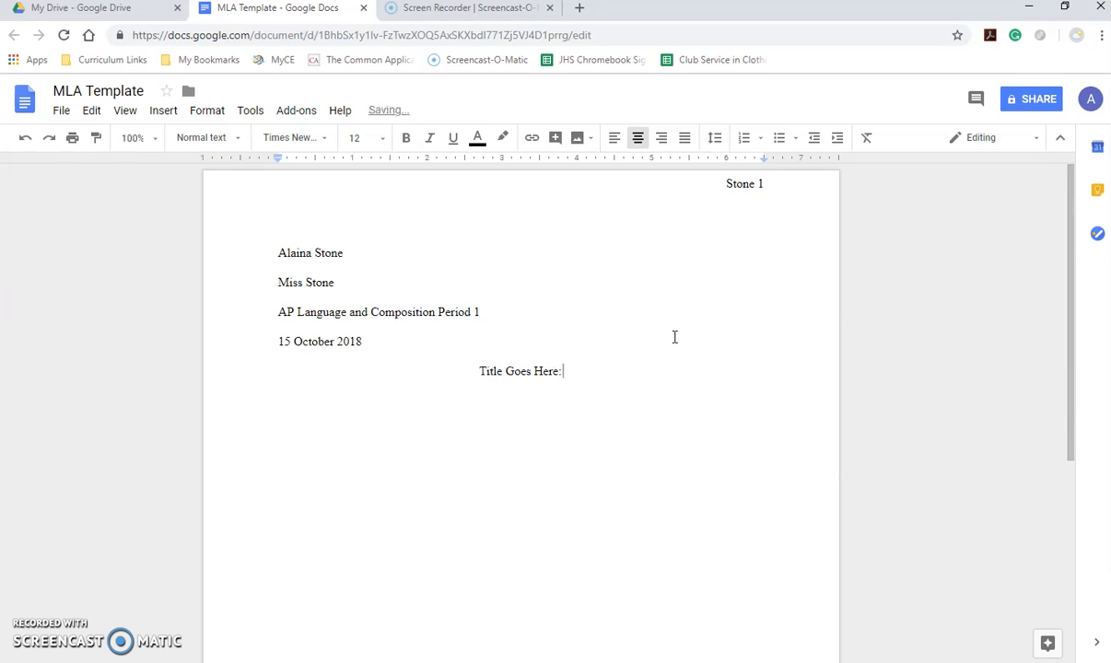
pyautogui.write(' Do no')
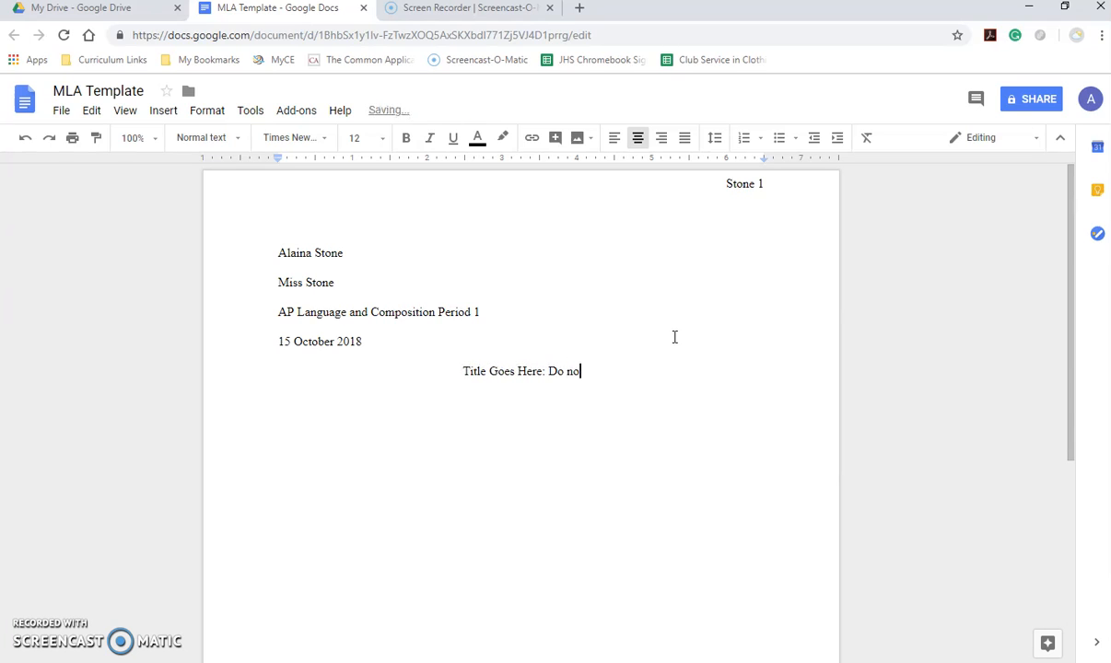
pyautogui.write('t bold, u')
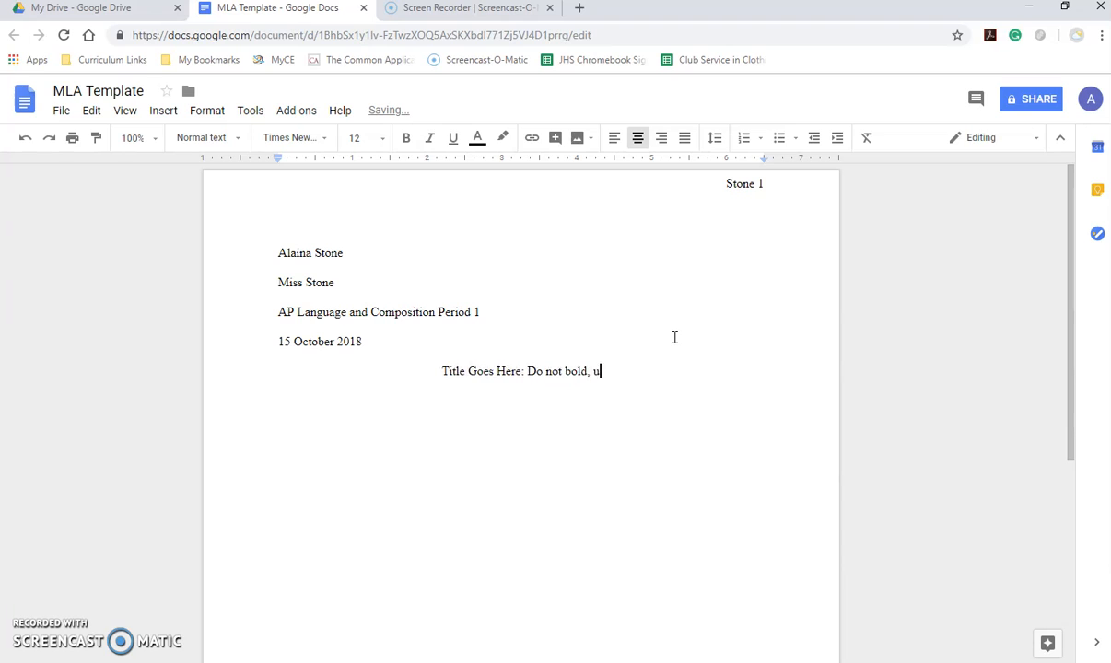
pyautogui.write('nderline, make bigger, etc.')
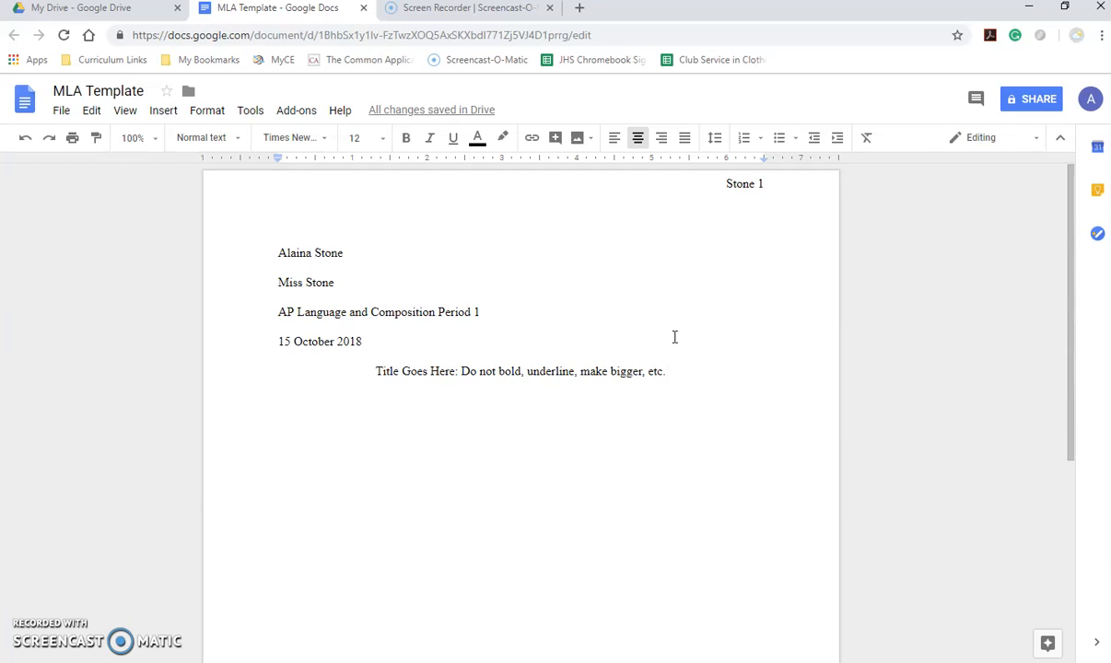
pyautogui.press('Return')
pyautogui.hotkey('ctrl', 'shift', 'l')
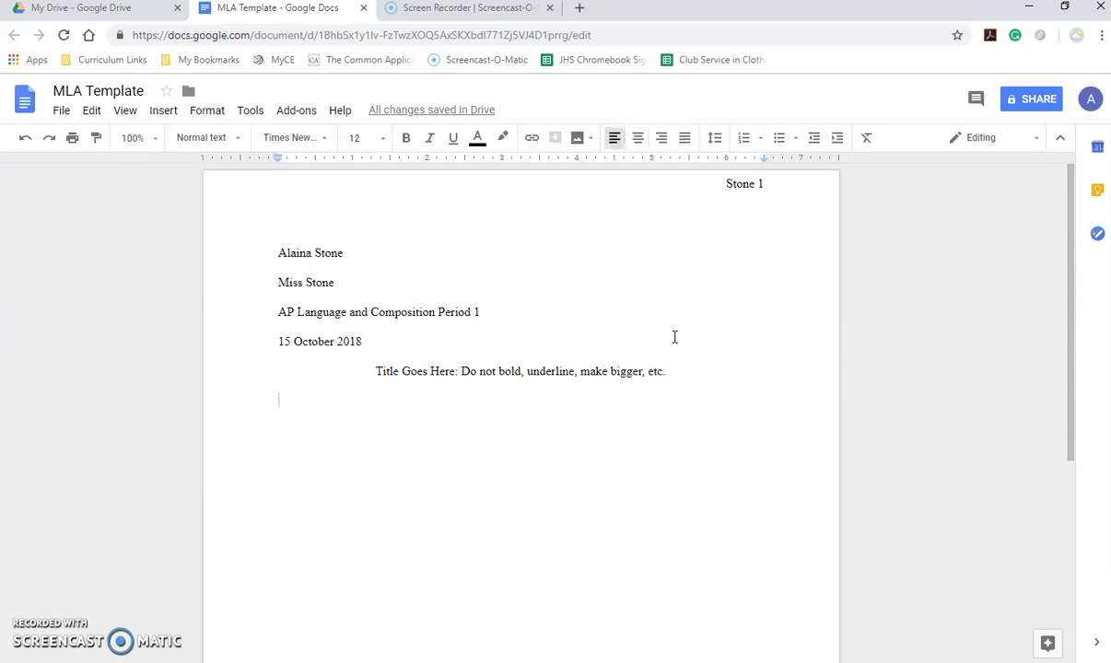
# Type a Tab-indented paragraph: 'Please use the Tab key to indent. And do NOT put an extra return after paragraphs.'.
pyautogui.press('Tab')
pyautogui.write('Pleas')
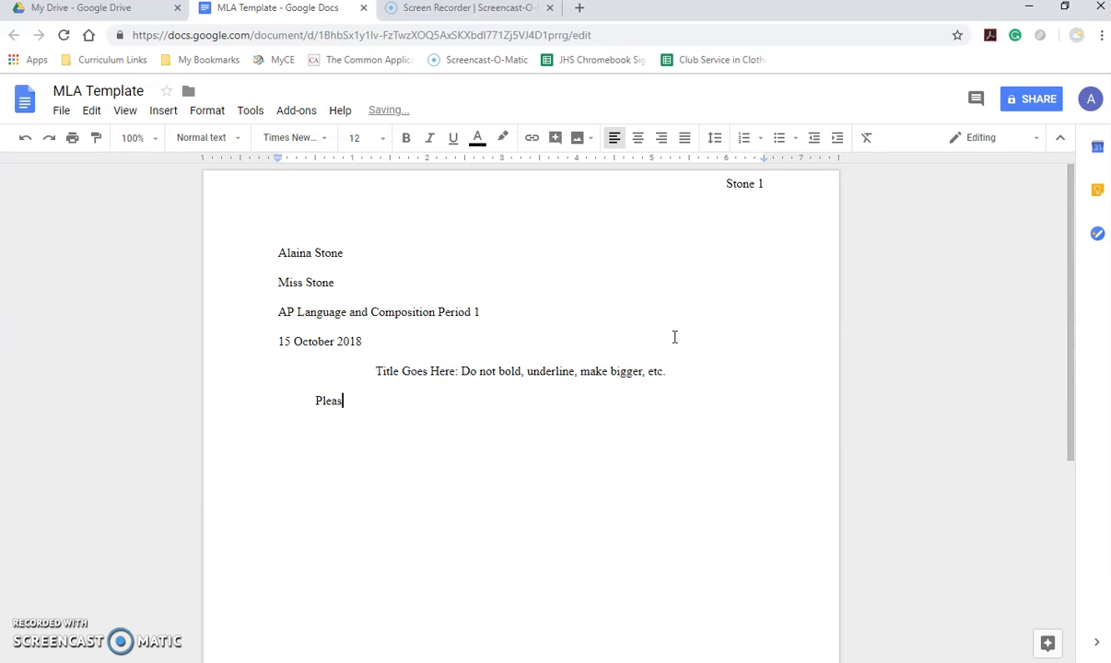
pyautogui.write('e use the TAb')
pyautogui.press('BackSpace')
pyautogui.press('BackSpace')
pyautogui.write('ab key to indent.')
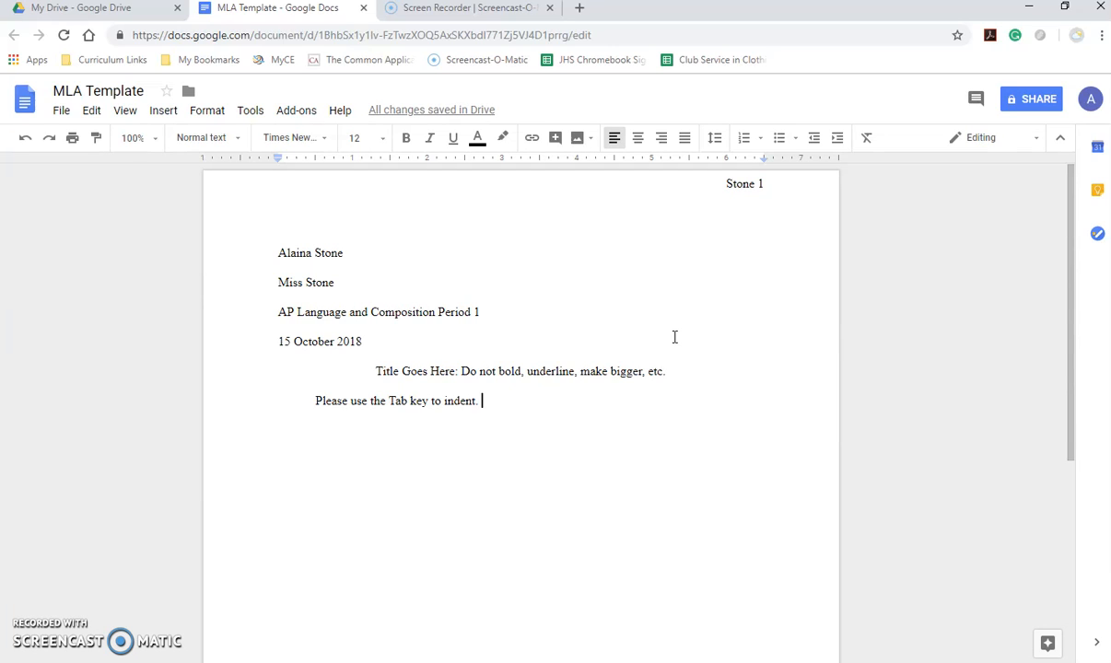
pyautogui.write('And do NOT put an extra return after paragraphs.')
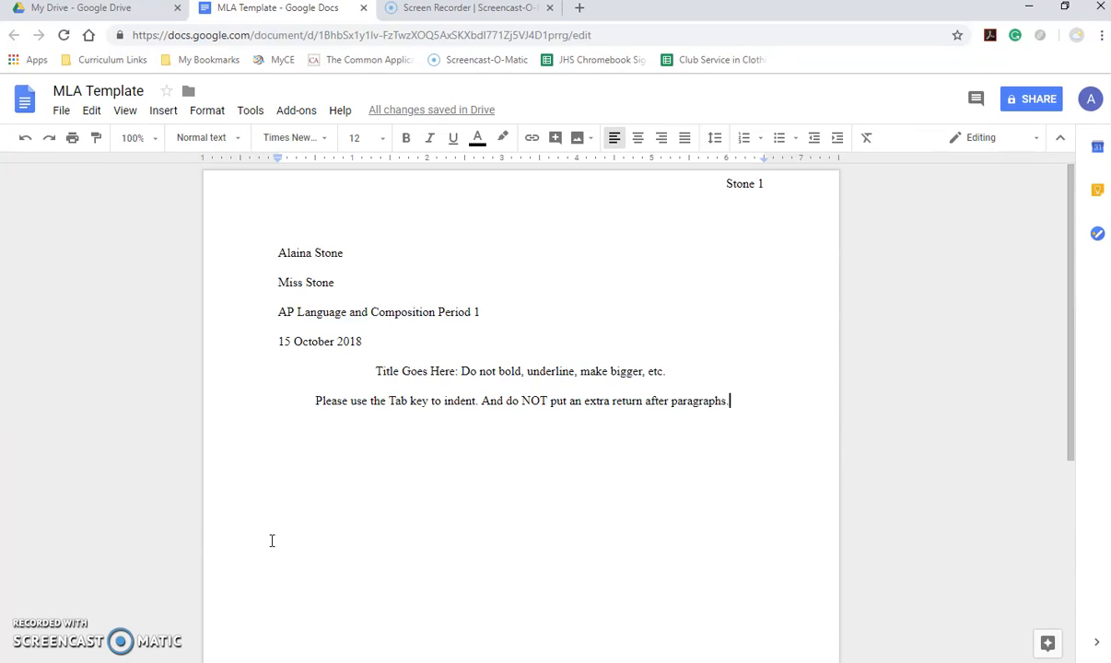
pyautogui.click(61, 110)
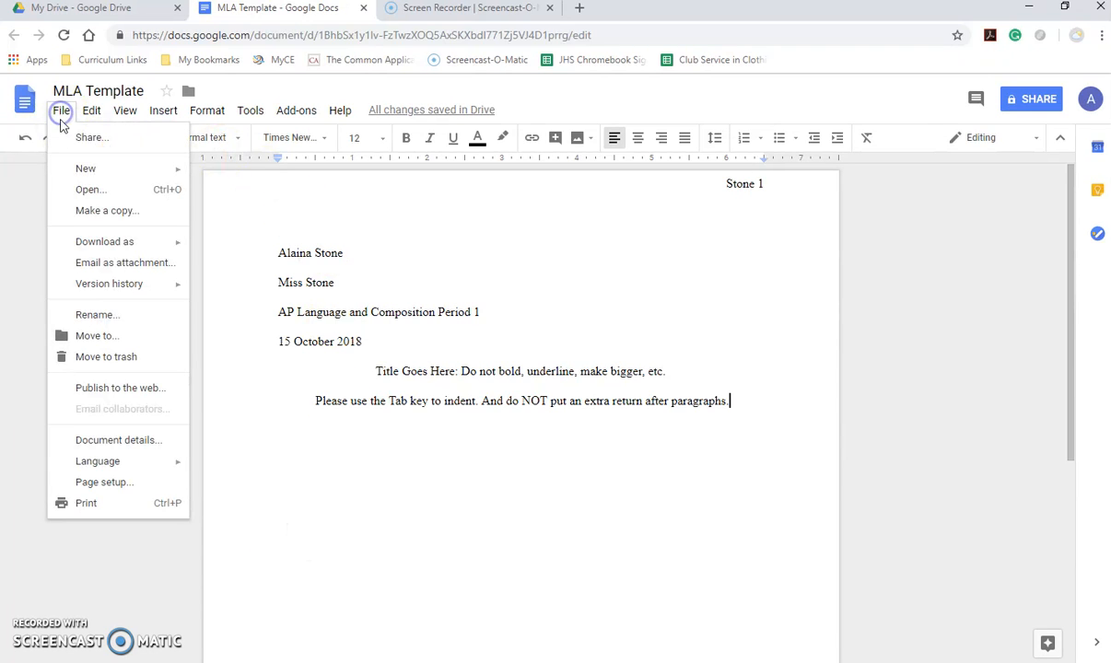
pyautogui.click(89, 208)
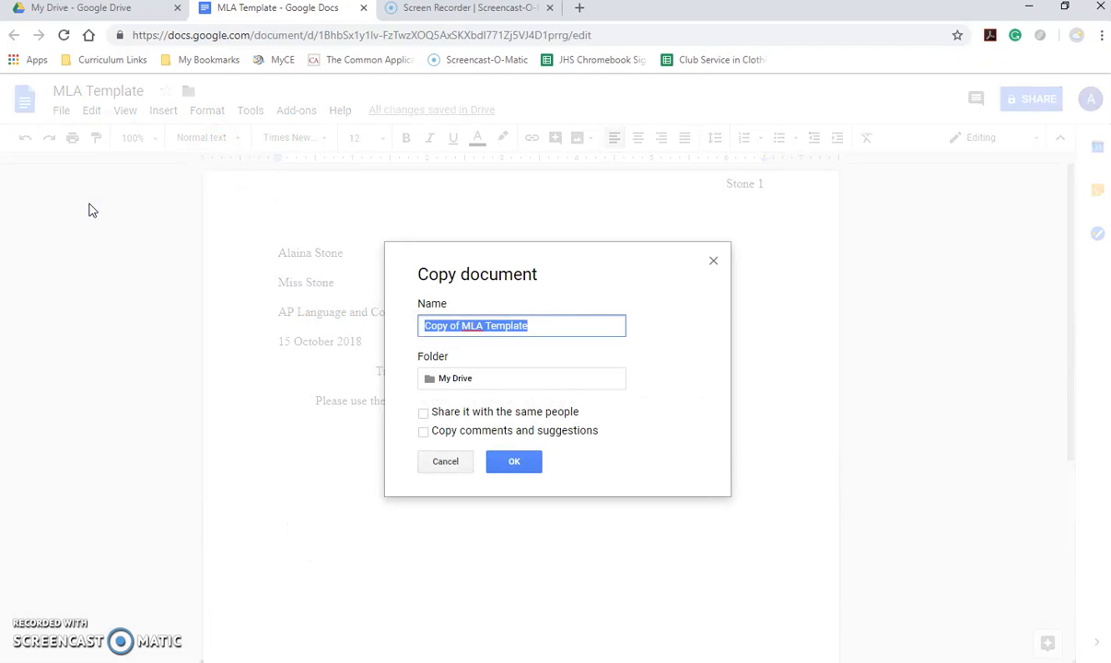
pyautogui.click(445, 463)
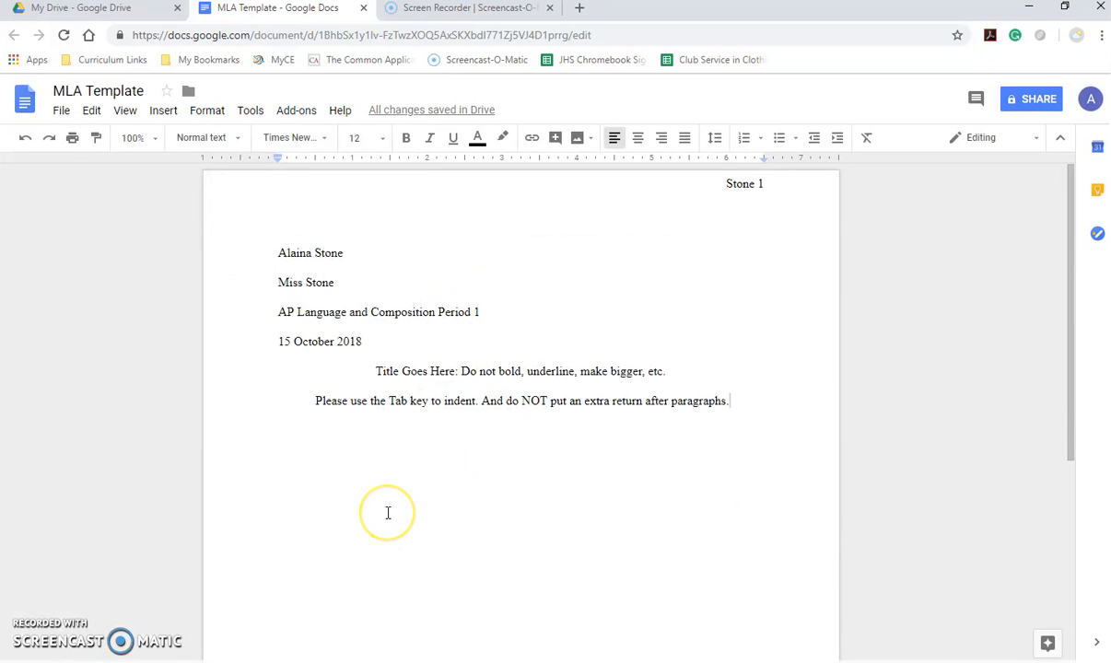